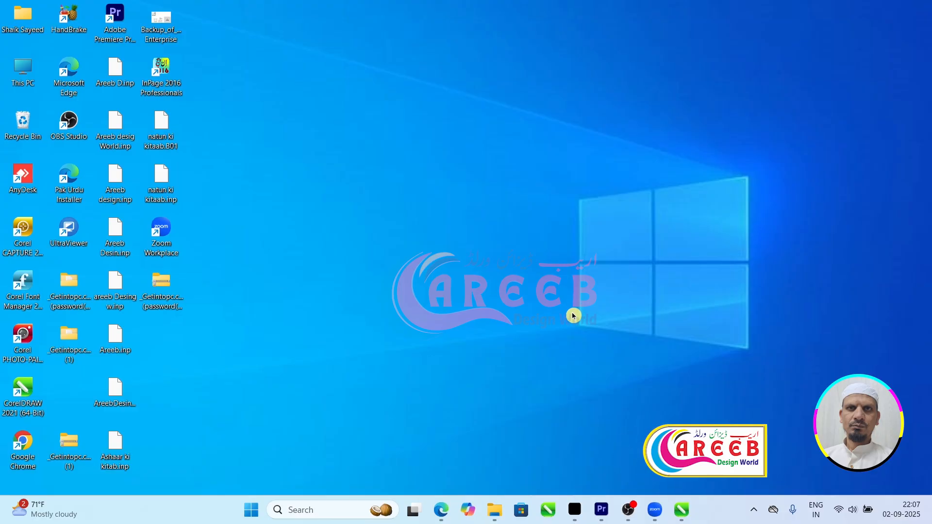
Step: Switch to InPage's Untitled-1 document, draw a text box about 167 mm wide and 128 mm high, and select it
{"action": "mouse_move", "coordinate": [574, 510]}
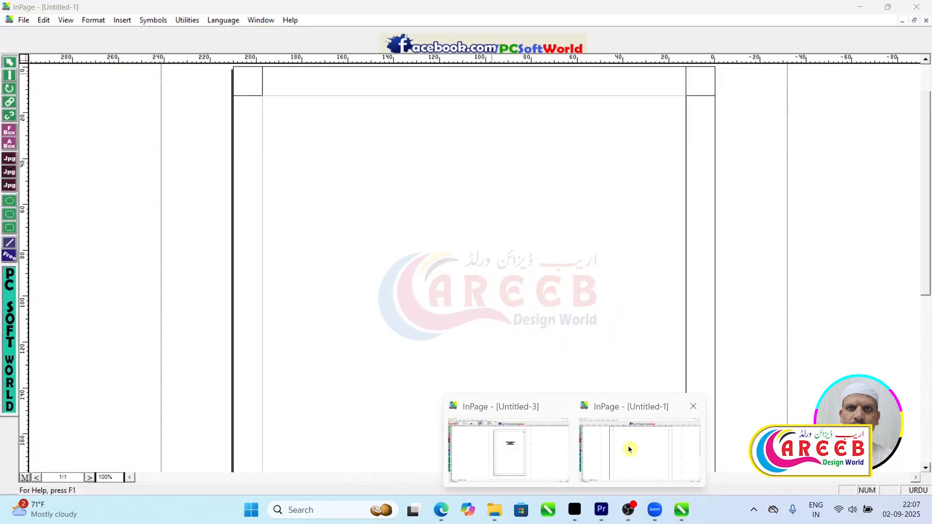
{"action": "left_click", "coordinate": [629, 449]}
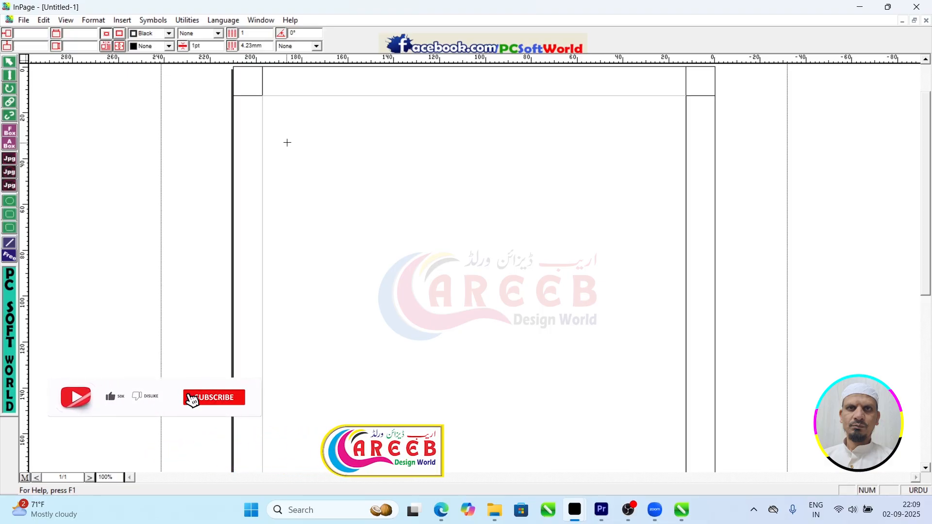
{"action": "left_click_drag", "start_coordinate": [287, 142], "coordinate": [670, 434]}
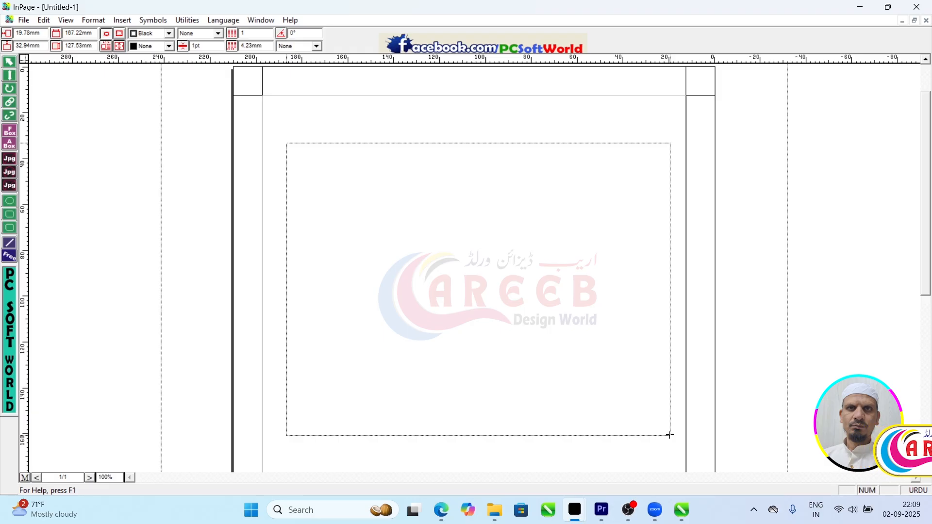
{"action": "left_click_drag", "start_coordinate": [670, 434], "coordinate": [670, 435]}
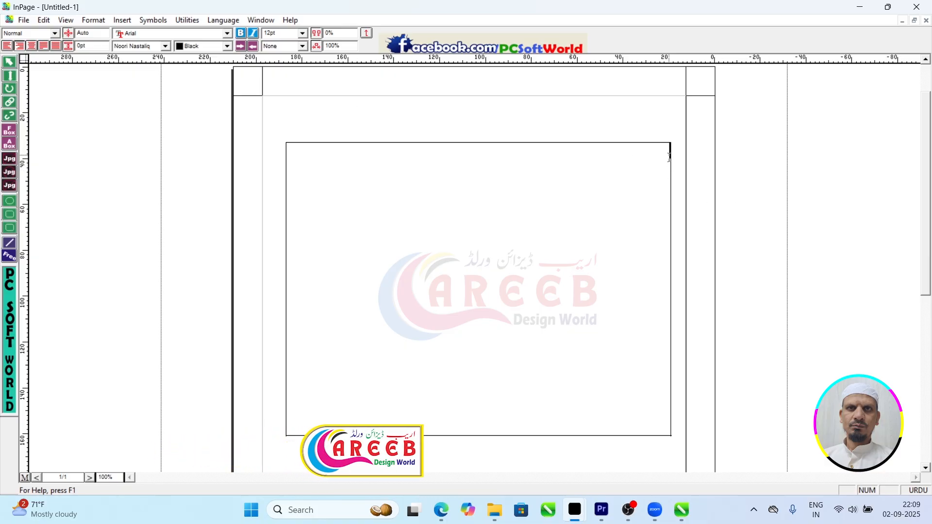
{"action": "left_click", "coordinate": [12, 66]}
{"action": "left_click", "coordinate": [472, 250]}
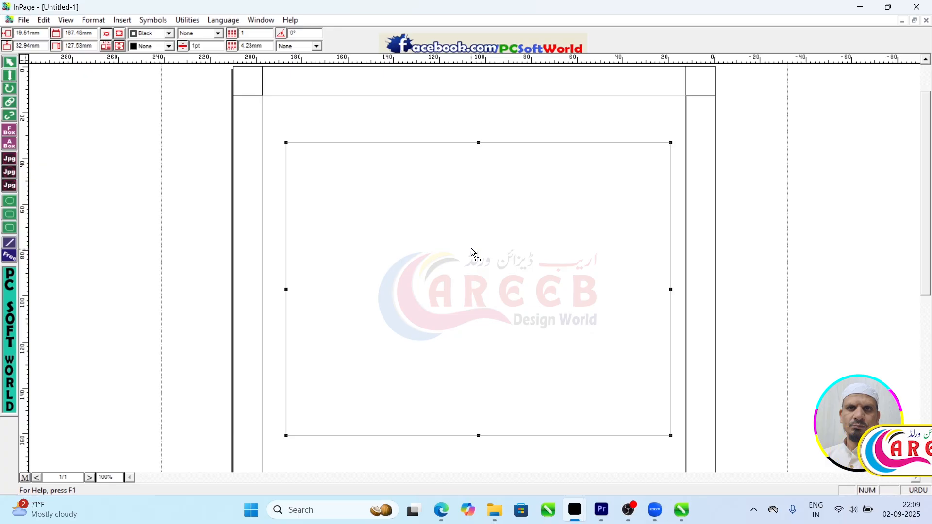
Step: Enter the line "بسم اللہ الرحمٰن الرحیم" inside the new text box
{"action": "left_click", "coordinate": [12, 78]}
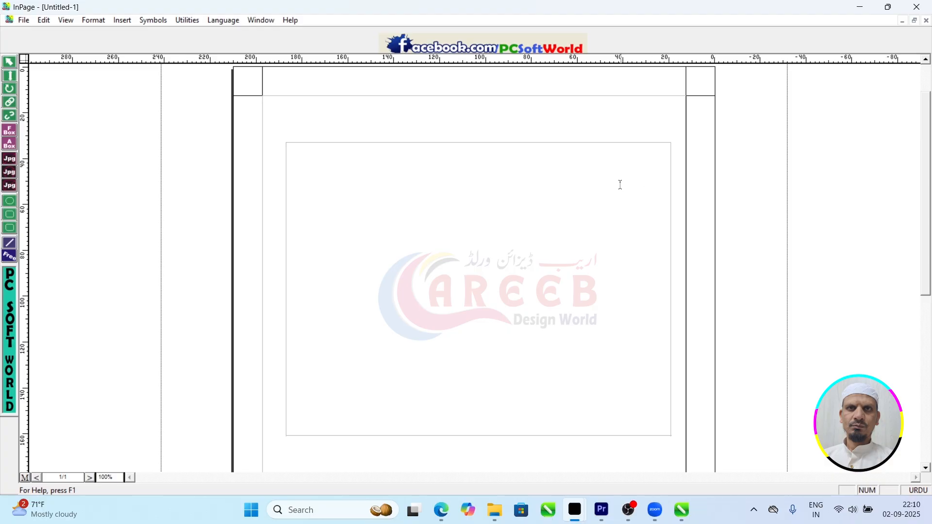
{"action": "left_click", "coordinate": [576, 190]}
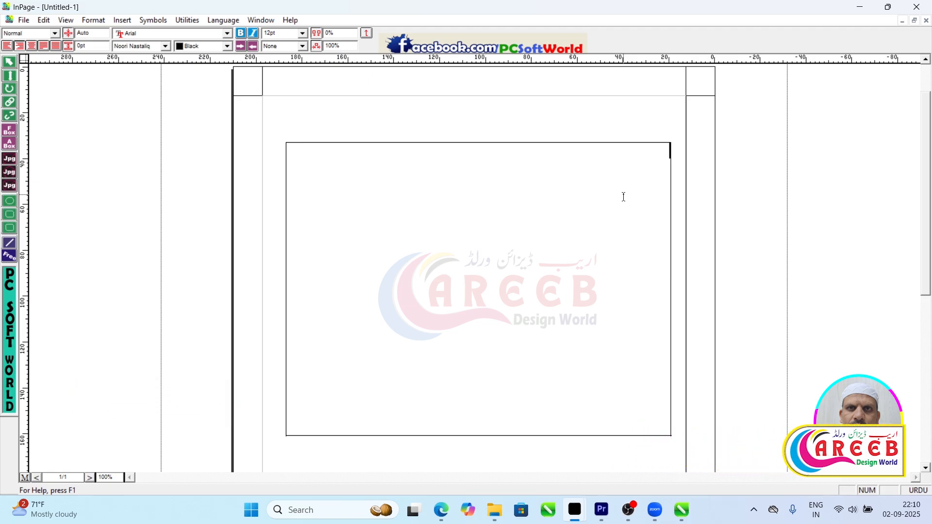
{"action": "key", "text": "ctrl+2"}
{"action": "type", "text": "بسم اللہ الرحمٰن الرحیم"}
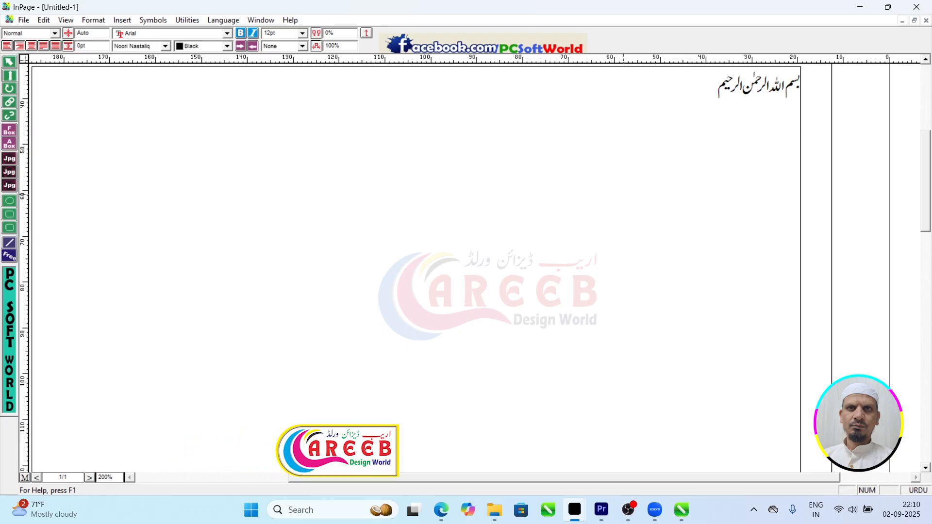
Step: Enlarge all the text in the box to 32 pt
{"action": "key", "text": "ctrl+a"}
{"action": "key", "text": "F12"}
{"action": "key", "text": "F12"}
{"action": "key", "text": "F12"}
{"action": "key", "text": "F12"}
{"action": "key", "text": "F12"}
{"action": "key", "text": "F12"}
{"action": "key", "text": "F12"}
{"action": "key", "text": "F12"}
{"action": "key", "text": "F12"}
{"action": "key", "text": "F12"}
{"action": "key", "text": "F12"}
{"action": "key", "text": "F12"}
{"action": "key", "text": "F12"}
{"action": "key", "text": "F12"}
{"action": "key", "text": "F12"}
{"action": "key", "text": "F12"}
{"action": "key", "text": "F12"}
{"action": "key", "text": "F12"}
{"action": "key", "text": "F12"}
{"action": "key", "text": "F12"}
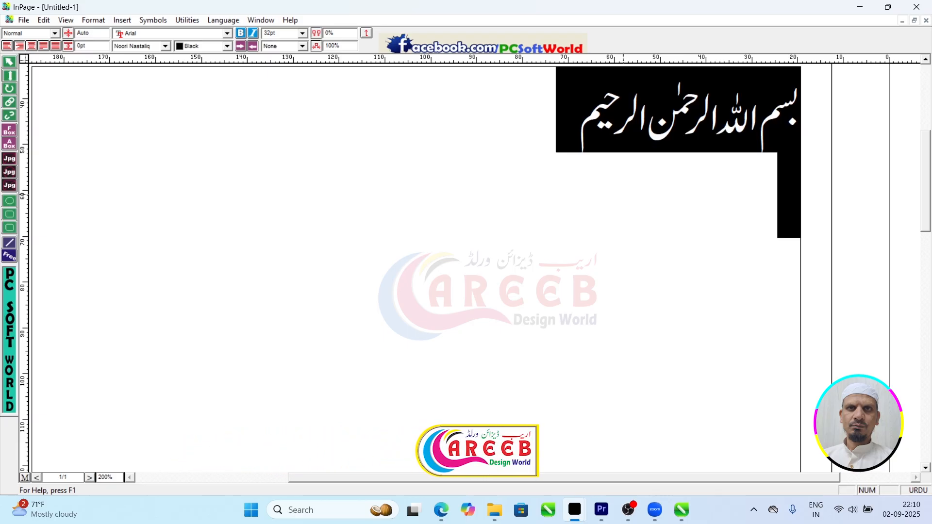
Step: Add a second line reading "اریب ڈیزائن ورلڈ، بنگلور۔کرناٹکا۔انڈیا" below the opening line
{"action": "key", "text": "Down"}
{"action": "type", "text": "اریب"}
{"action": "type", "text": " ڈیزائن و"}
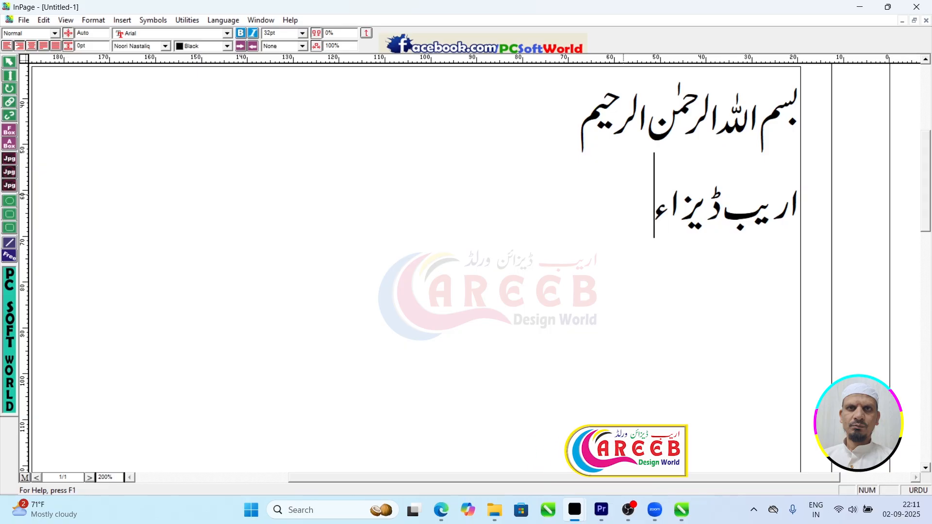
{"action": "type", "text": "رل"}
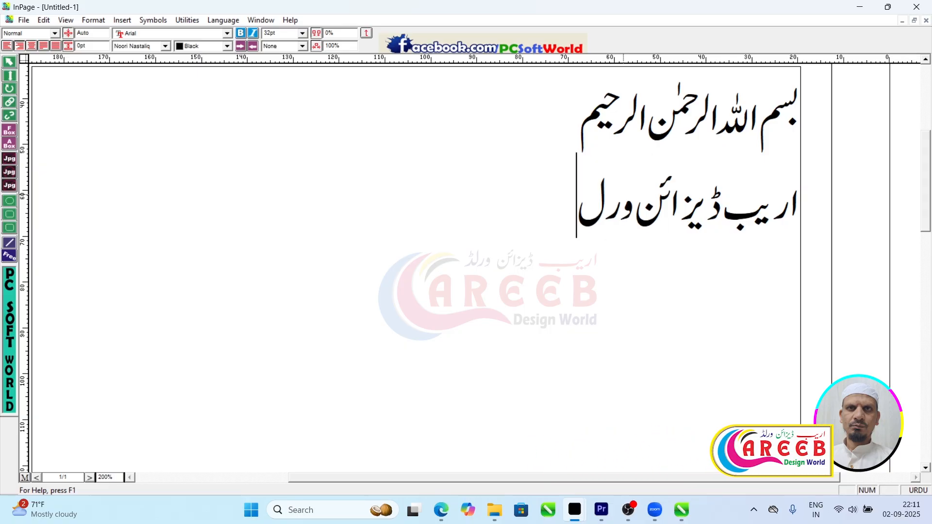
{"action": "type", "text": "ڈ، بنگلور-کرناٹکا-انڈیا"}
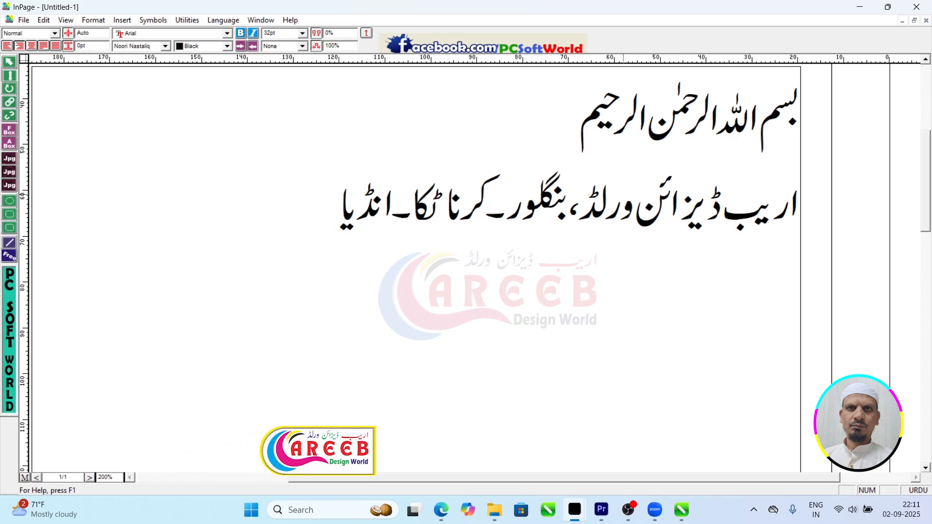
Step: Add a third line reading "ہر مسلمان پر پانچ وقت کی نماز فرض ہے۔"
{"action": "key", "text": "Return"}
{"action": "type", "text": "ہر م"}
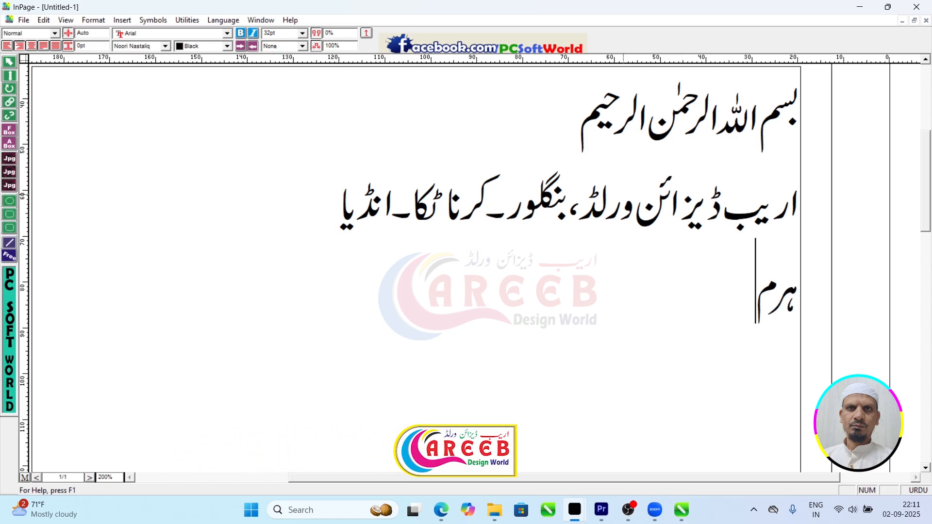
{"action": "type", "text": "سلمان پ"}
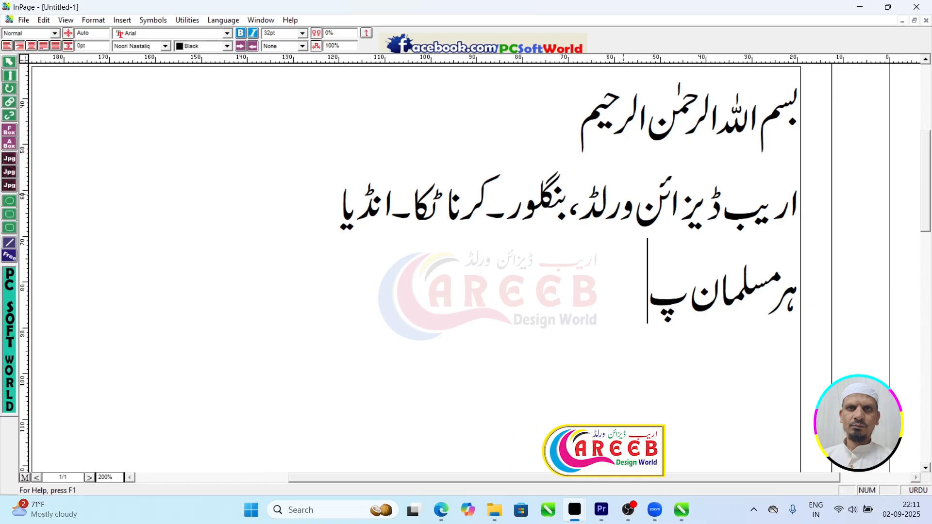
{"action": "type", "text": "ر پان"}
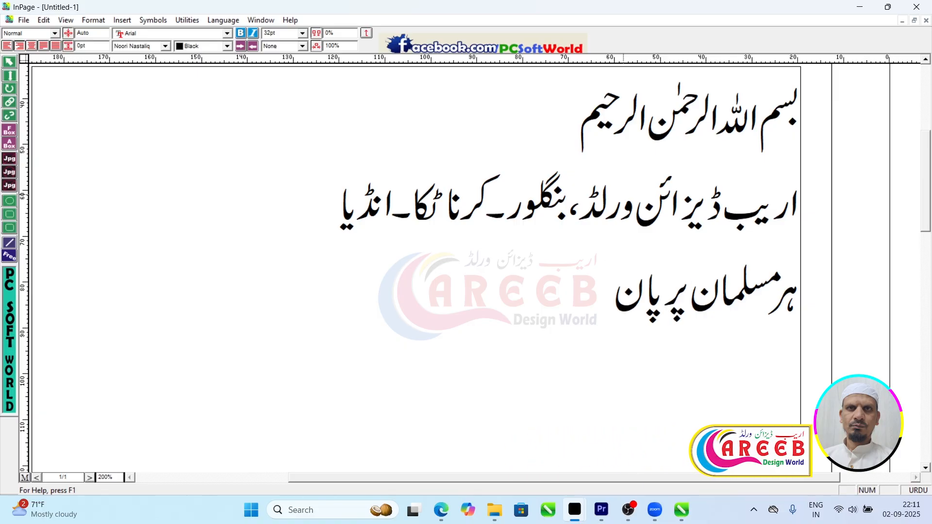
{"action": "type", "text": "چ وقت کی نماز فرض ہے۔"}
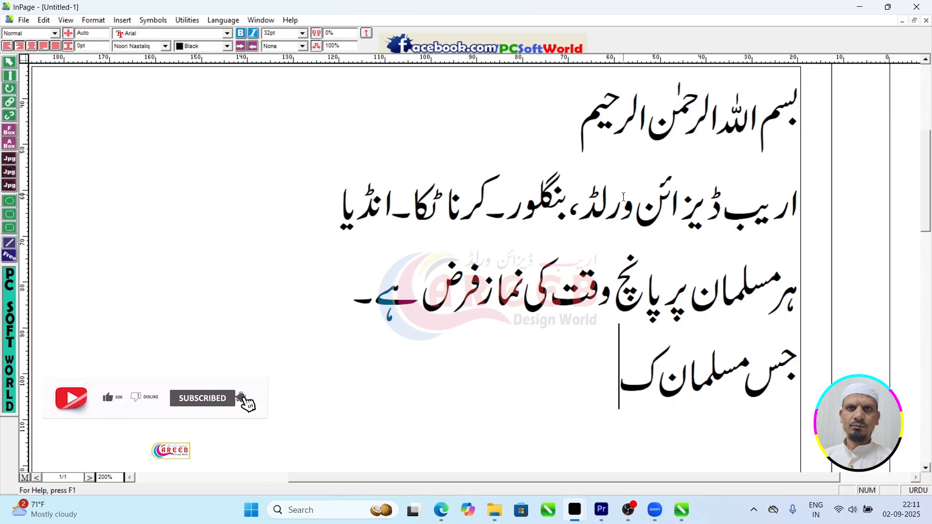
Step: Add the two lines "جس مسلمان کے پاس مال ودولت ہے" and "اس پر حج فرض ہے۔ اور زکوٰۃ فرض ہے۔"
{"action": "type", "text": "پا"}
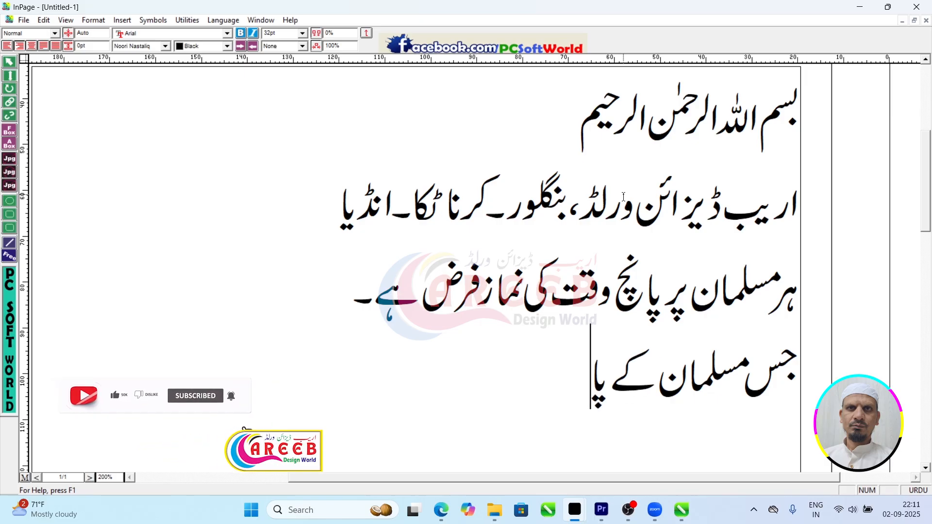
{"action": "type", "text": "س مال ودول"}
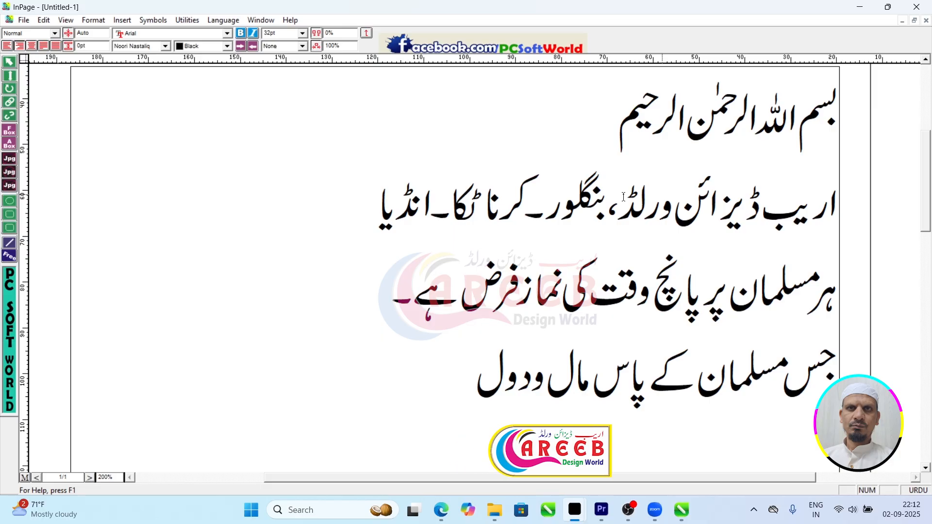
{"action": "type", "text": "ت ہے۔"}
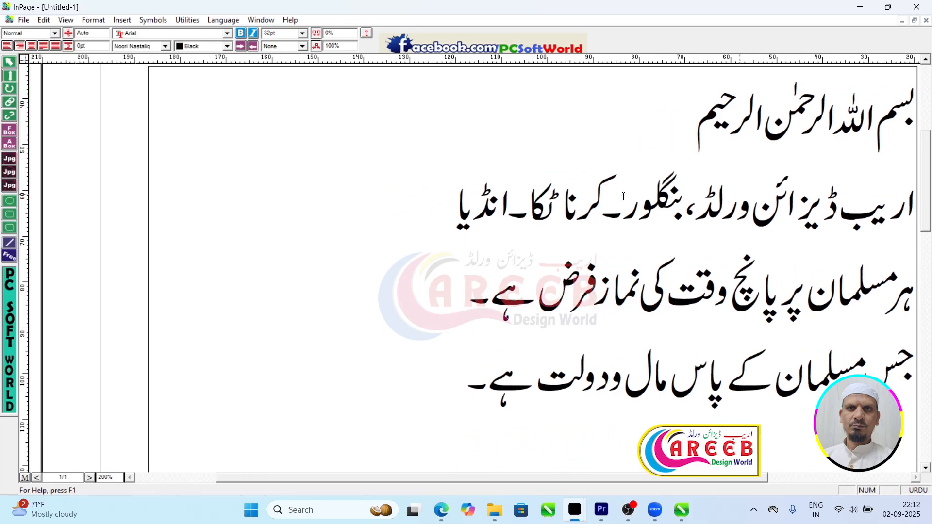
{"action": "key", "text": "BackSpace"}
{"action": "key", "text": "Return"}
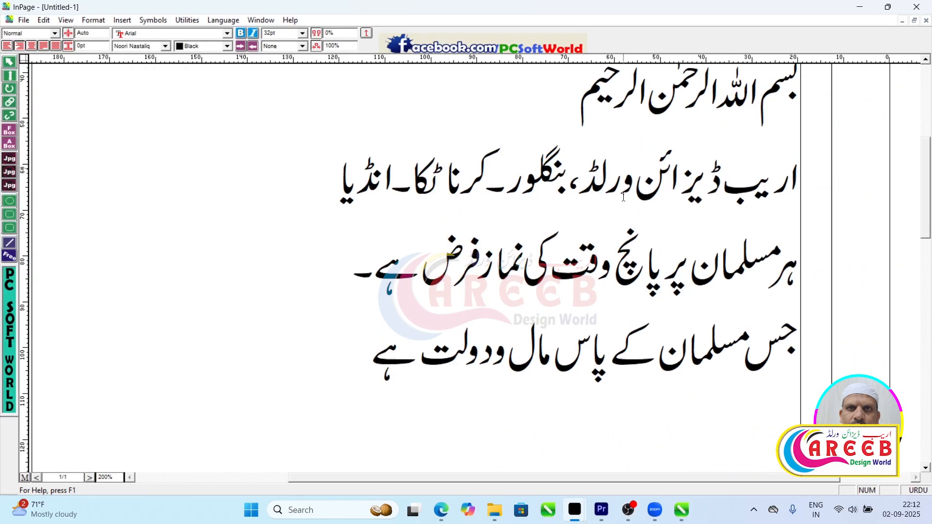
{"action": "type", "text": "اس پر حج"}
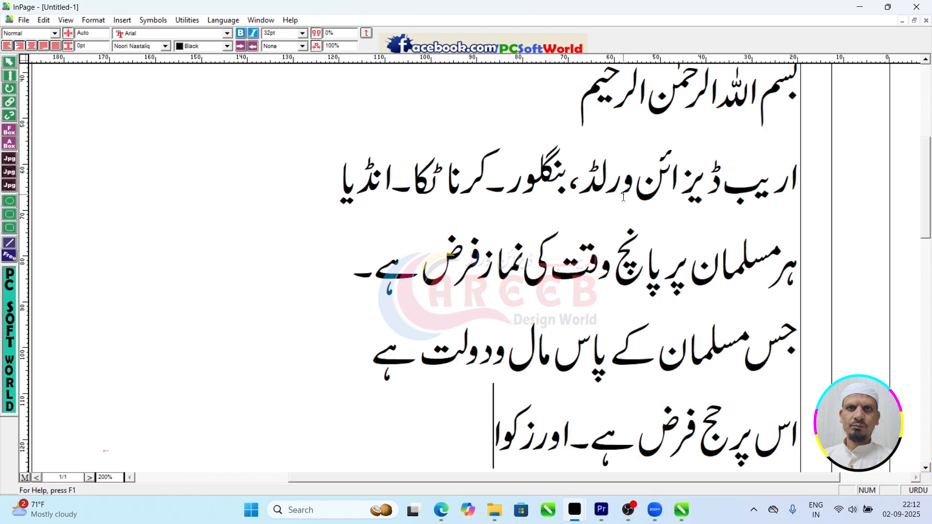
{"action": "type", "text": "فرض ہے۔"}
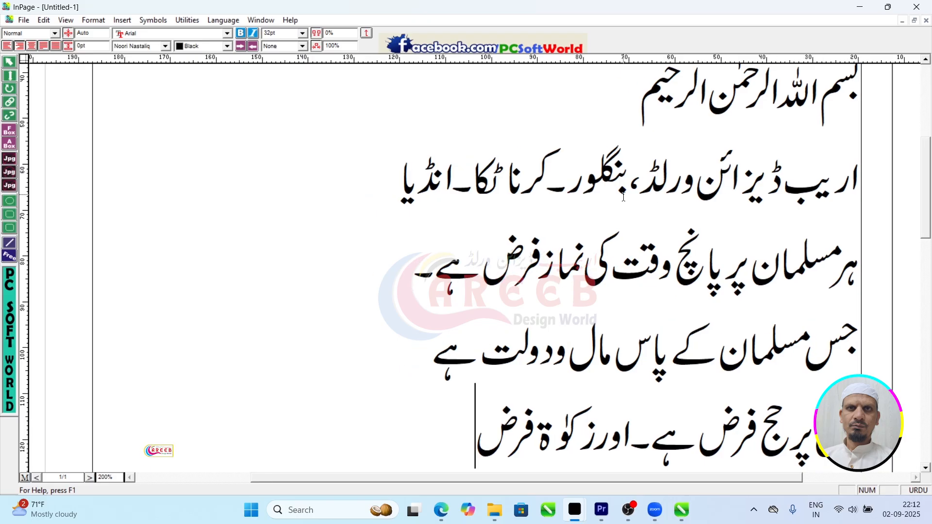
Step: Add a last line reading "ہر مسلمان پر جو بالغ مرد یا عورت ہو اس پر روزہ بھی فرض ہے۔"
{"action": "key", "text": "Return"}
{"action": "type", "text": "ہر م"}
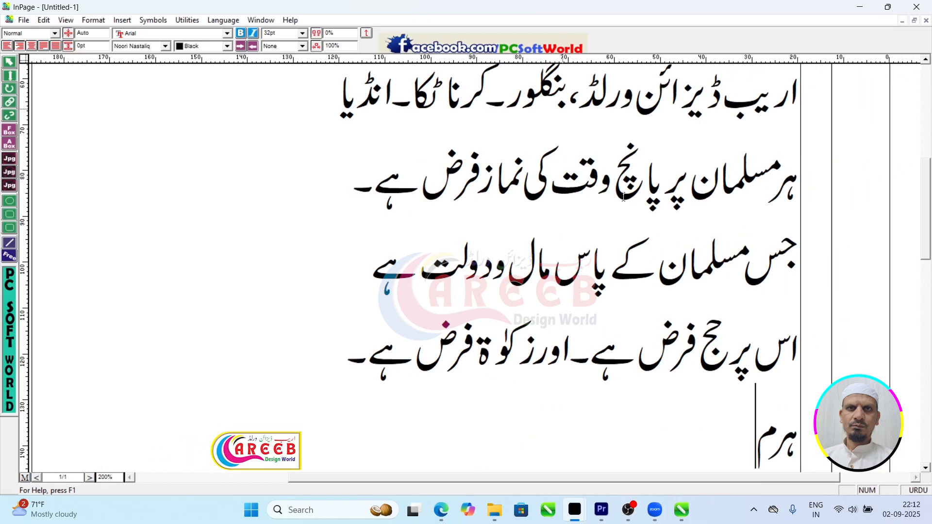
{"action": "type", "text": "سلمان"}
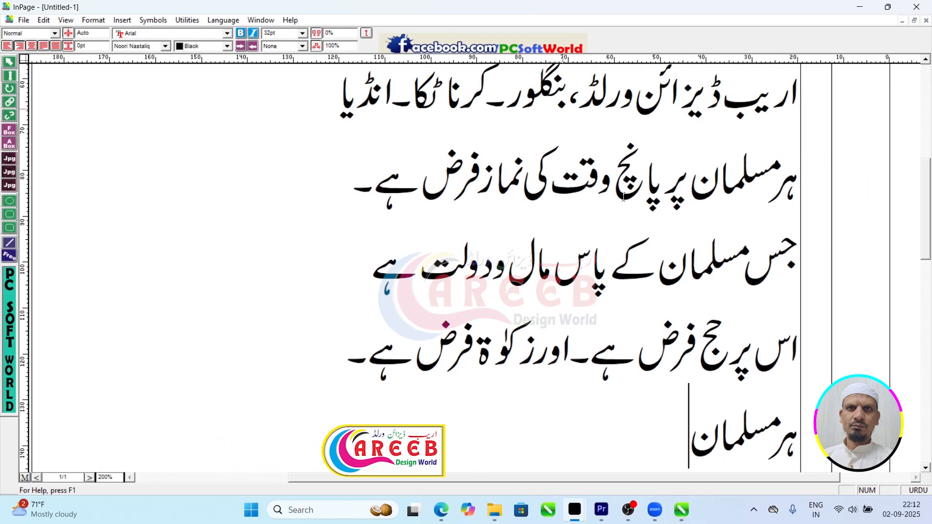
{"action": "type", "text": " پر جو ب"}
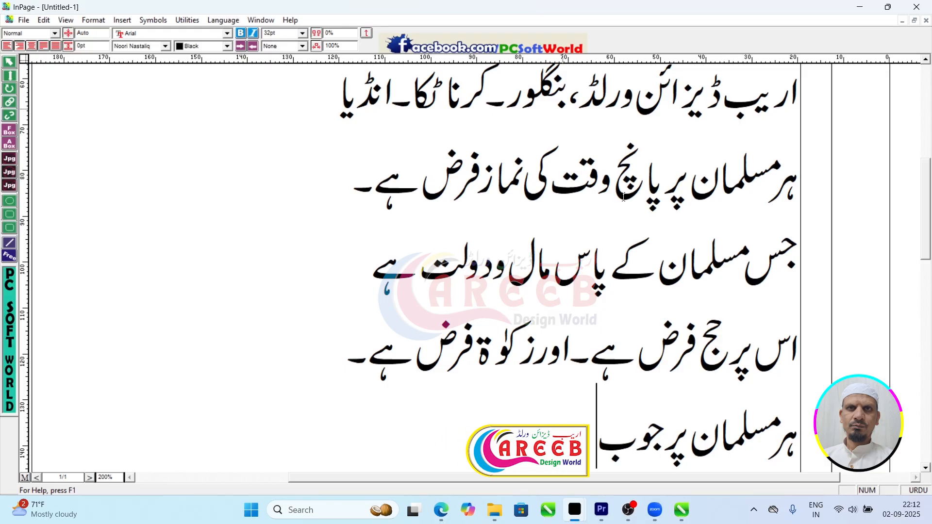
{"action": "type", "text": "الغ مر"}
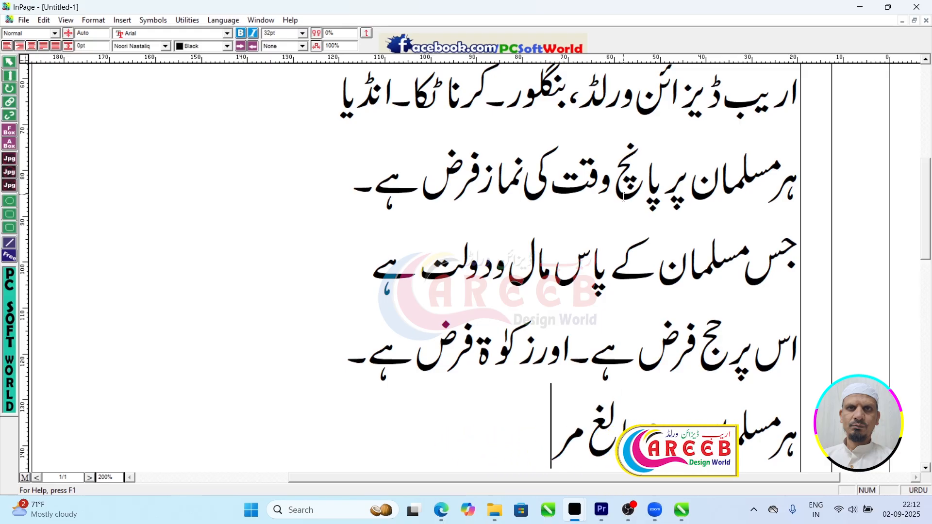
{"action": "type", "text": "د یا ع"}
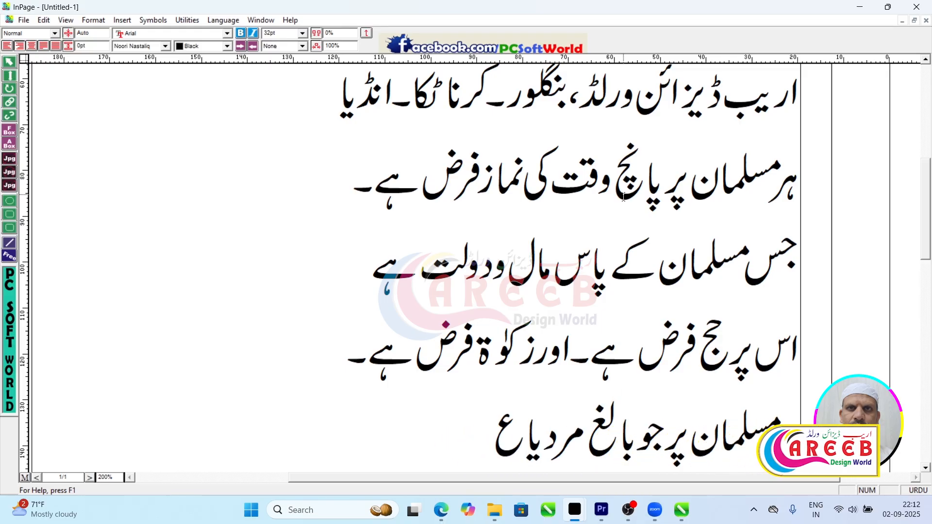
{"action": "type", "text": "ورت ہو"}
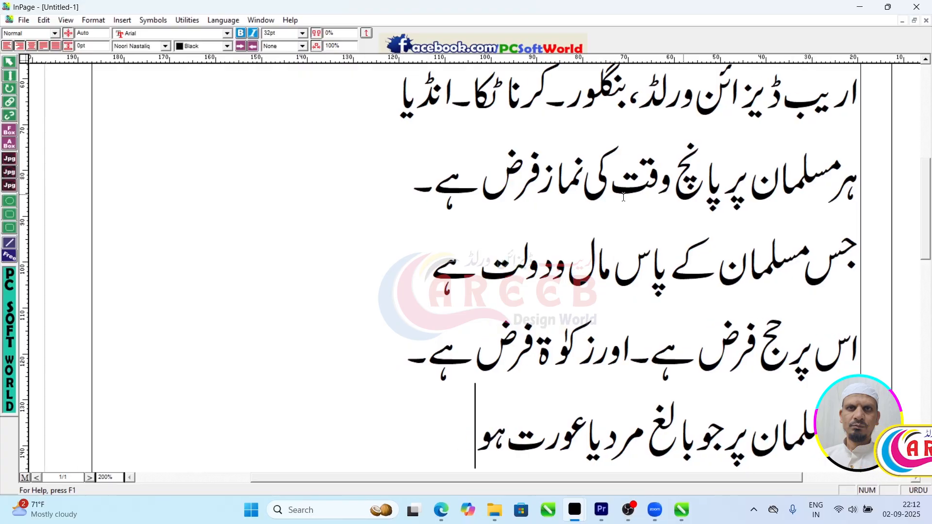
{"action": "type", "text": " اس پر روزہ بھی فرض ہے"}
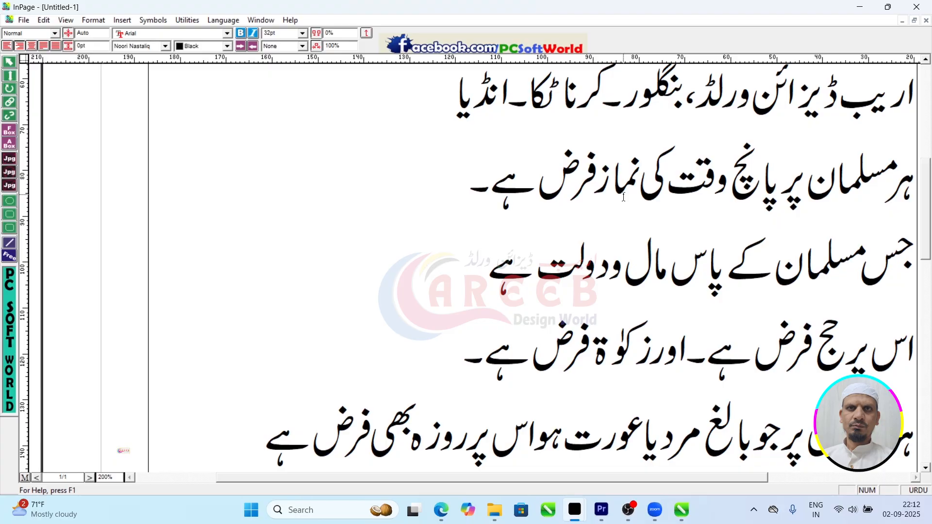
{"action": "key", "text": "ctrl+1"}
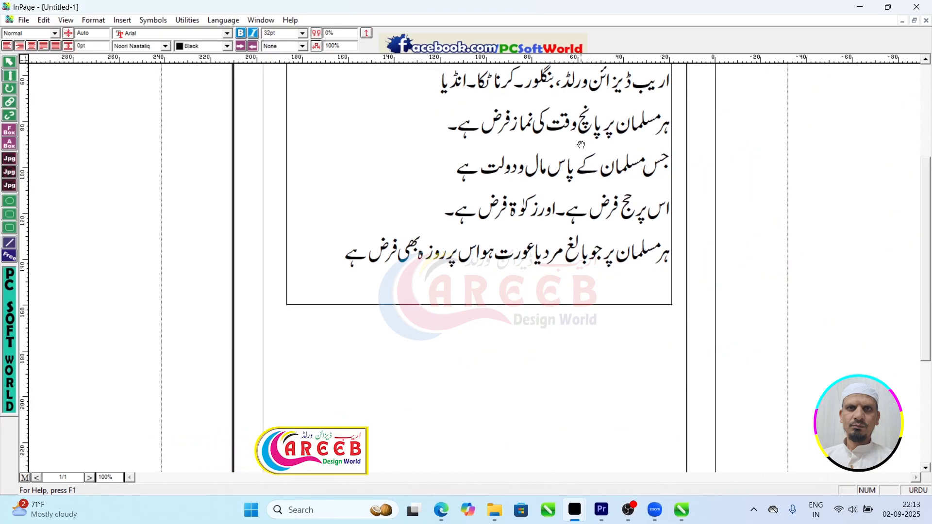
{"action": "scroll", "coordinate": [607, 178], "scroll_direction": "up", "scroll_amount": 3}
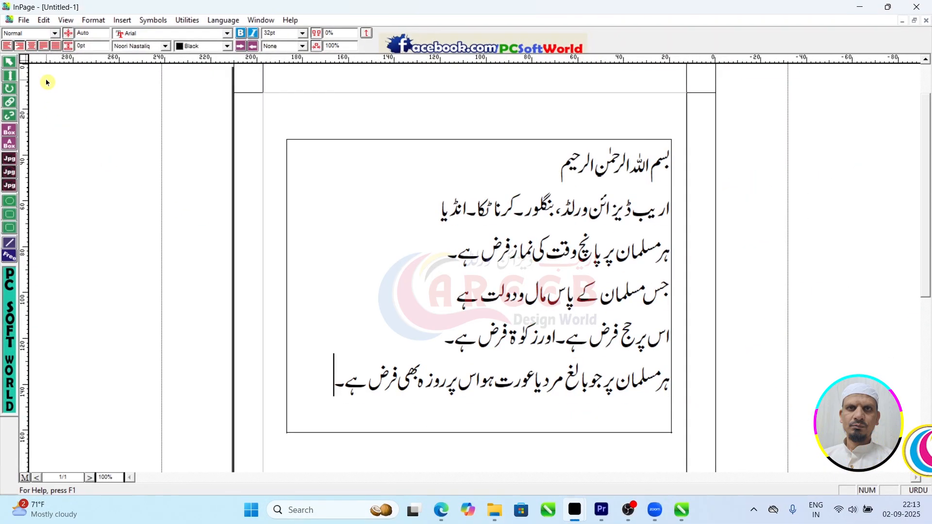
Step: Select the finished text box and rotate it freehand by about 233° around the midpoint of its upper edge
{"action": "left_click", "coordinate": [14, 62]}
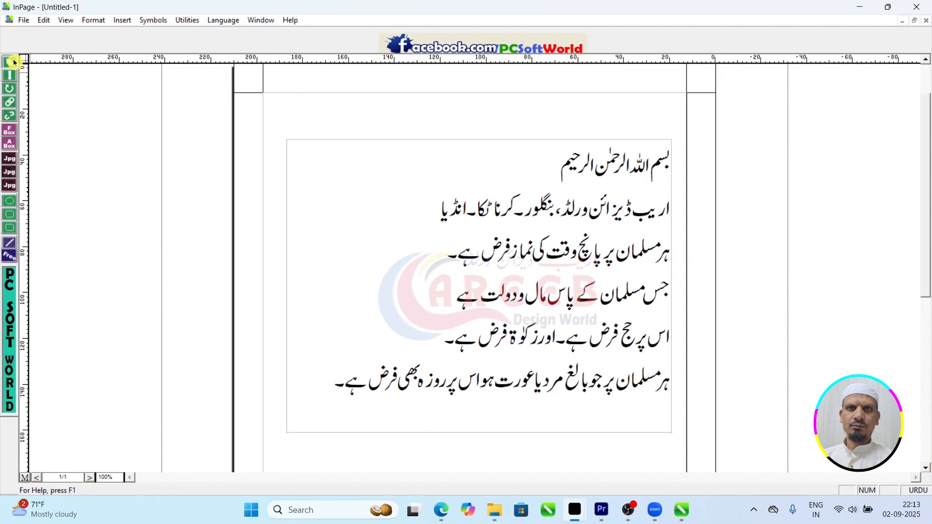
{"action": "left_click", "coordinate": [553, 283]}
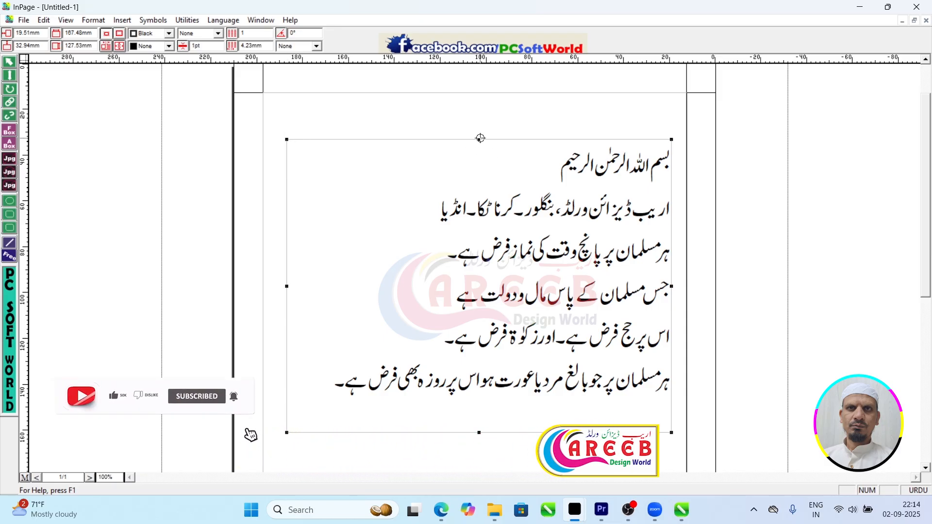
{"action": "left_click_drag", "start_coordinate": [479, 139], "coordinate": [479, 140]}
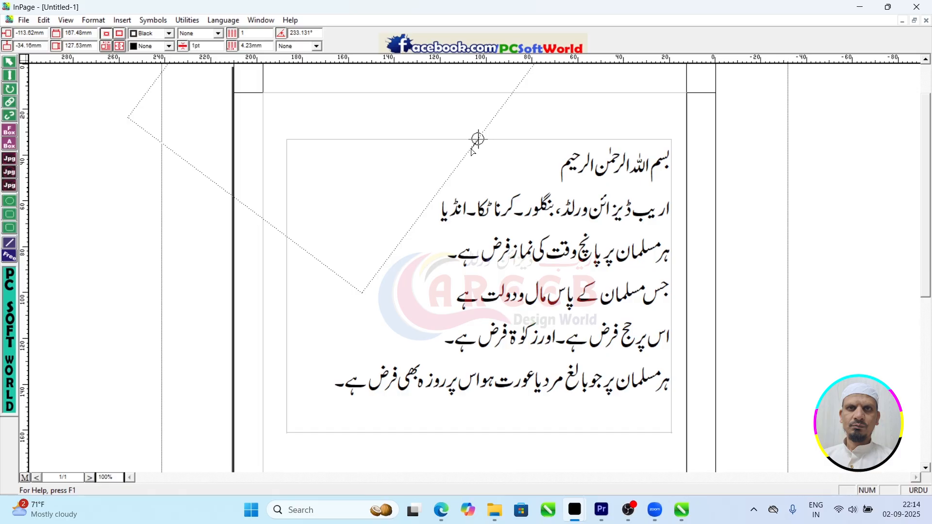
{"action": "left_click_drag", "start_coordinate": [474, 152], "coordinate": [472, 150]}
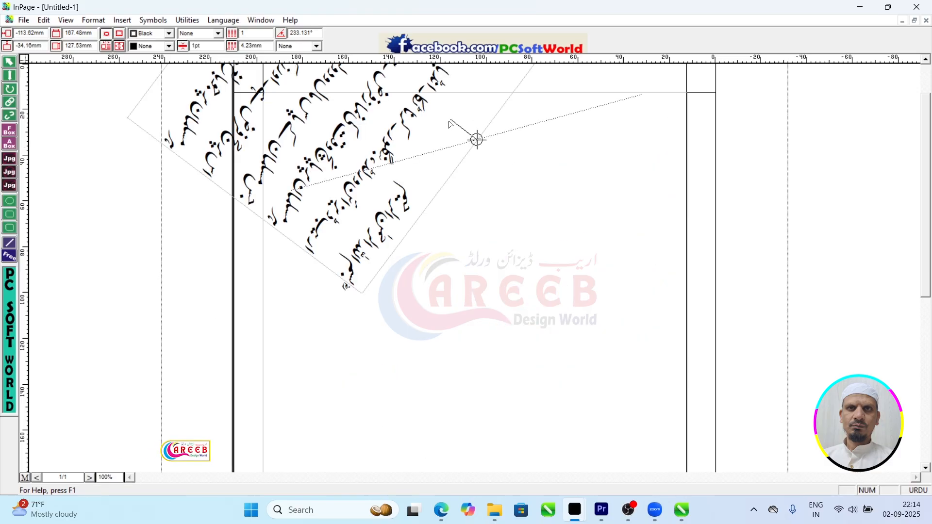
Step: Rotate the text box freehand around the midpoint of its upper edge to an angle of about 19°
{"action": "left_click_drag", "start_coordinate": [449, 122], "coordinate": [506, 134]}
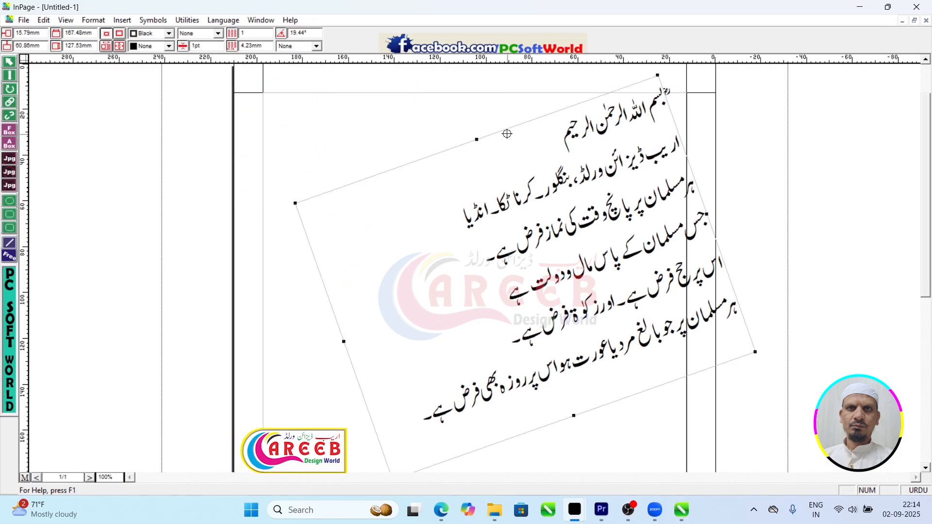
{"action": "key", "text": "ctrl+2"}
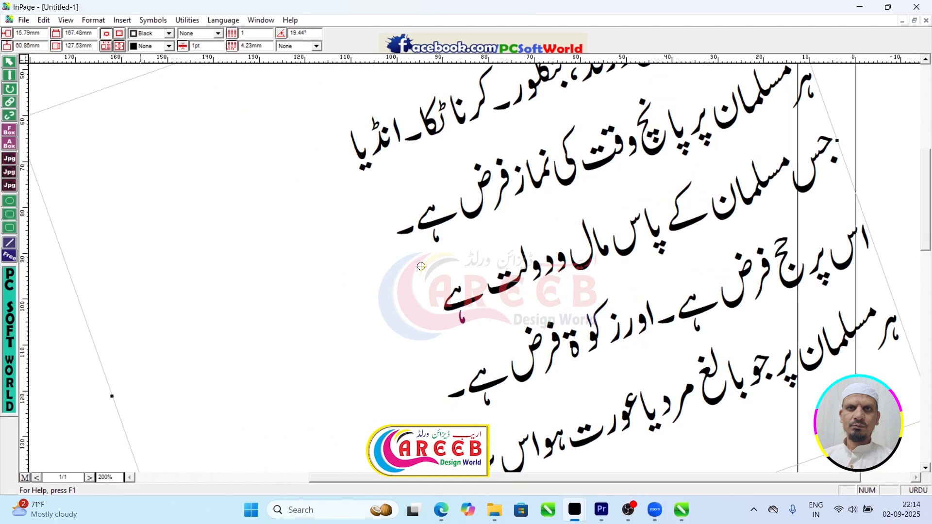
{"action": "key", "text": "ctrl+1"}
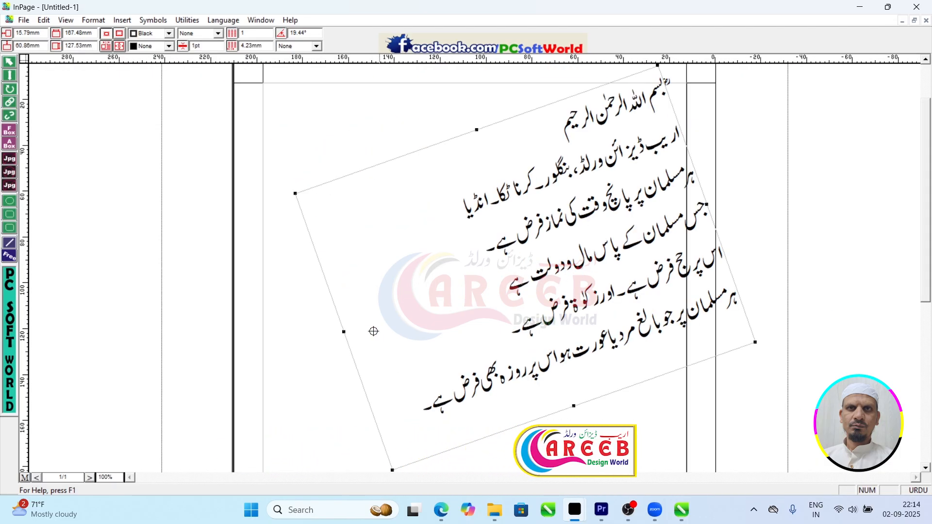
Step: Rotate the text box freehand around its left-edge midpoint to about 357°, and around its upper-right corner to about 166°
{"action": "mouse_move", "coordinate": [344, 332]}
{"action": "left_mouse_down"}
{"action": "mouse_move", "coordinate": [355, 349]}
{"action": "mouse_move", "coordinate": [343, 387]}
{"action": "mouse_move", "coordinate": [378, 347]}
{"action": "left_mouse_up"}
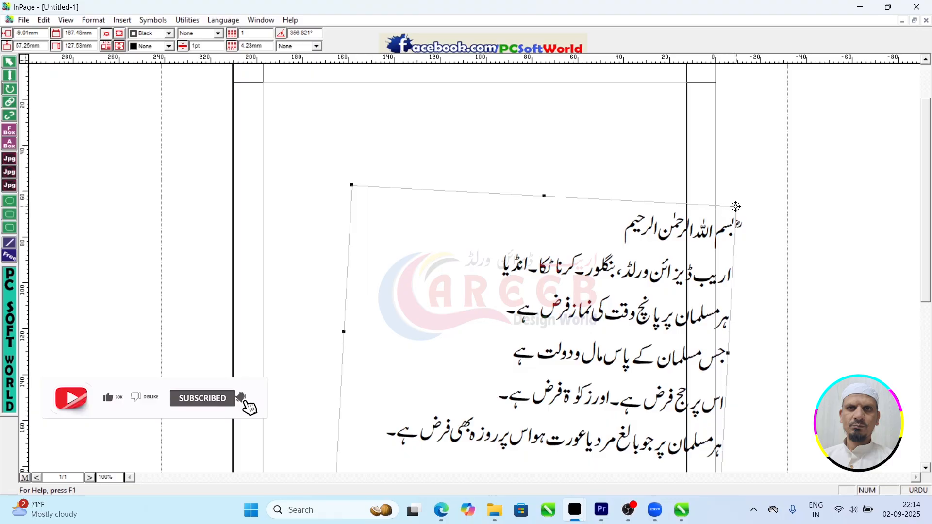
{"action": "left_click_drag", "start_coordinate": [595, 191], "coordinate": [521, 168]}
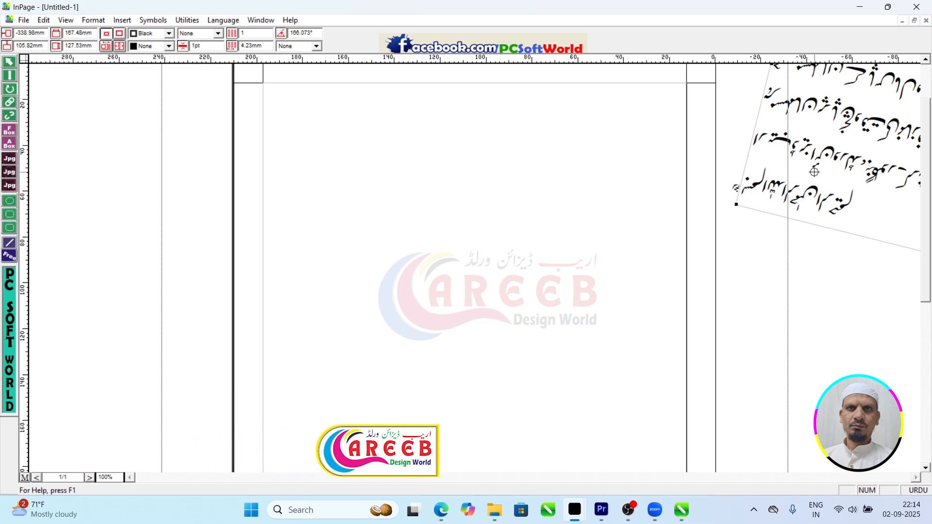
Step: Move the rotated text box from beside the page back onto it, placing it roughly within the page margins
{"action": "left_click", "coordinate": [11, 66]}
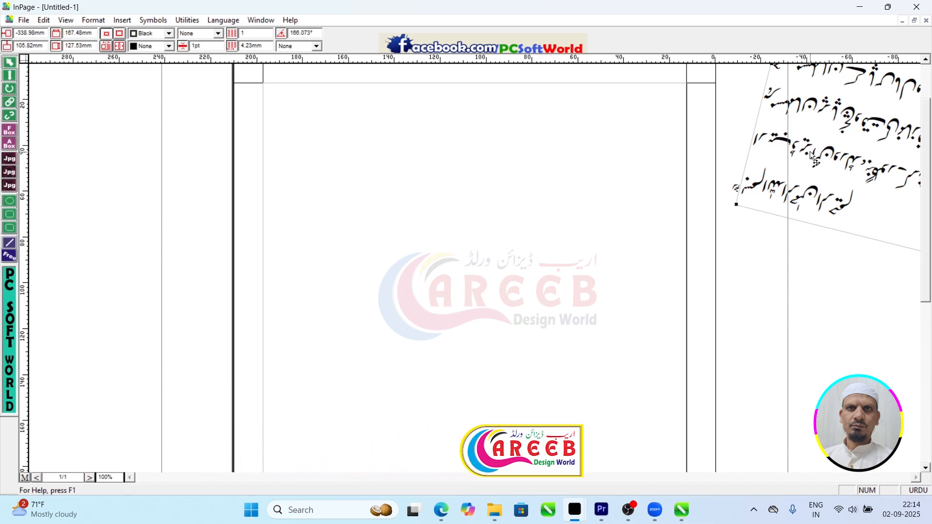
{"action": "left_click_drag", "start_coordinate": [810, 152], "coordinate": [596, 269]}
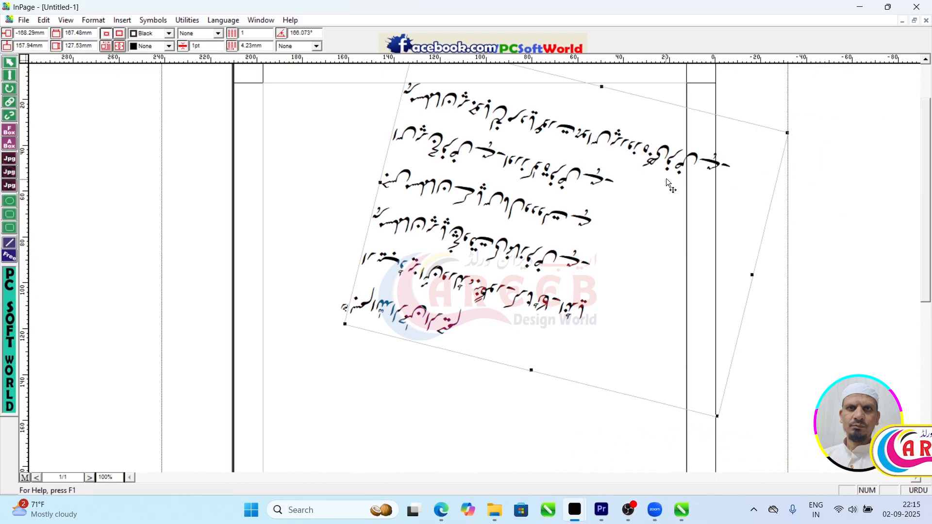
{"action": "left_click_drag", "start_coordinate": [607, 224], "coordinate": [517, 303]}
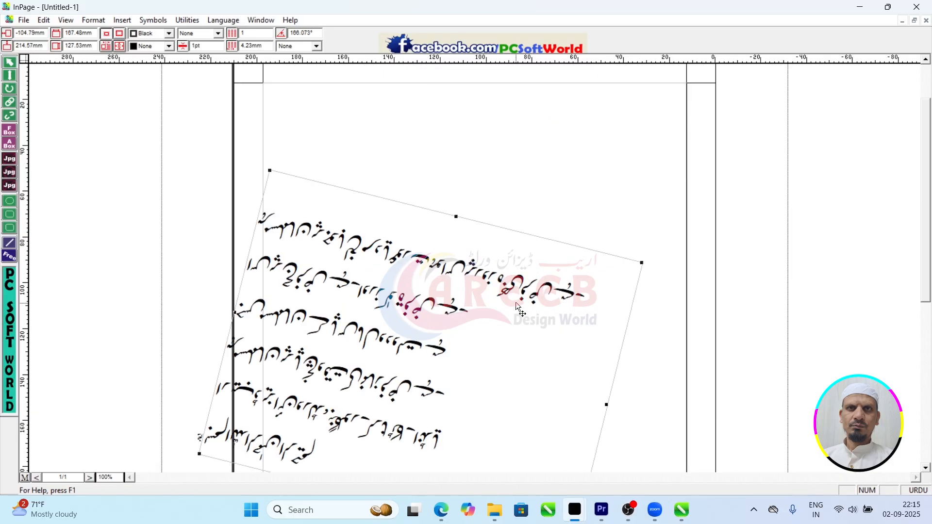
{"action": "left_click_drag", "start_coordinate": [539, 270], "coordinate": [546, 246]}
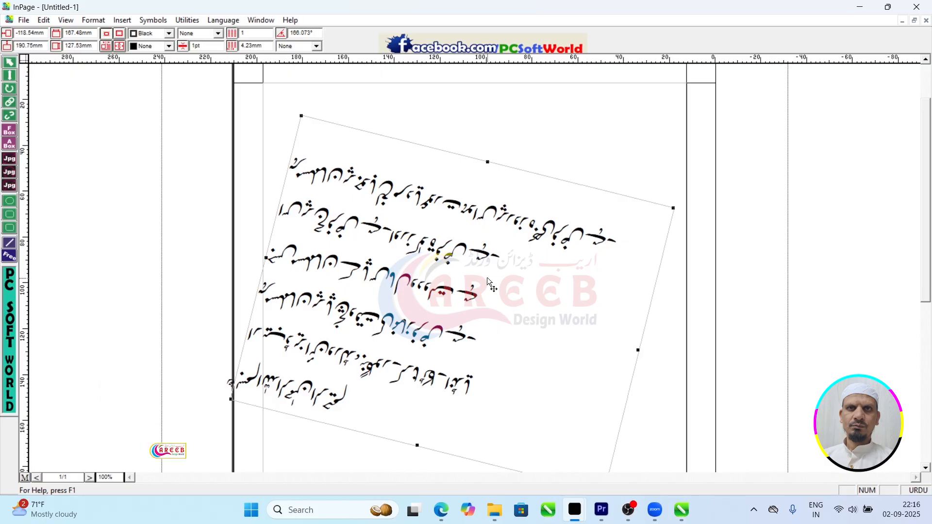
{"action": "left_click_drag", "start_coordinate": [427, 222], "coordinate": [444, 208]}
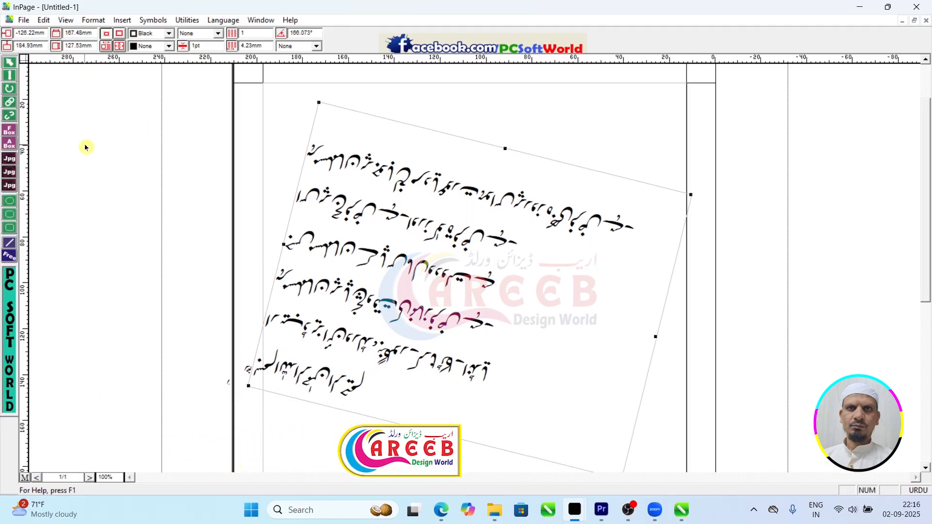
Step: Reselect the text box and reset its rotation angle so the text sits upright
{"action": "left_click", "coordinate": [130, 130]}
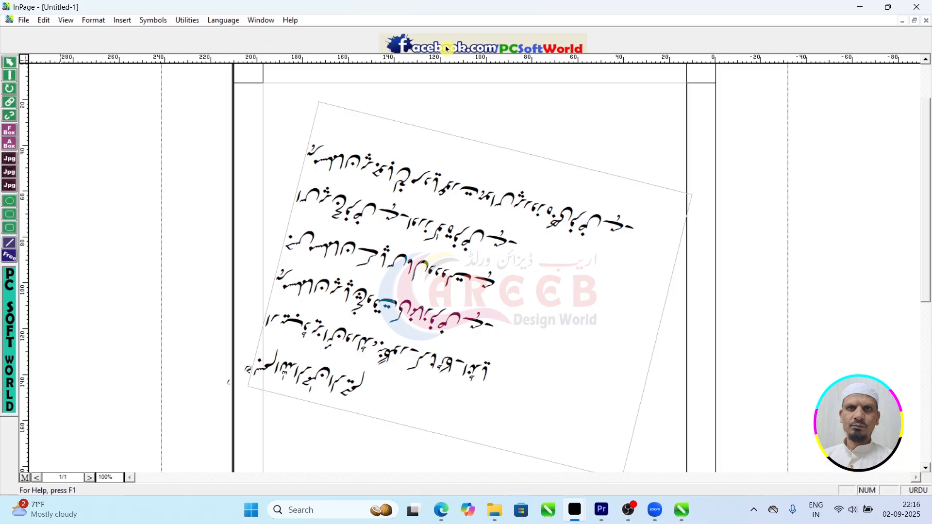
{"action": "left_click", "coordinate": [448, 246]}
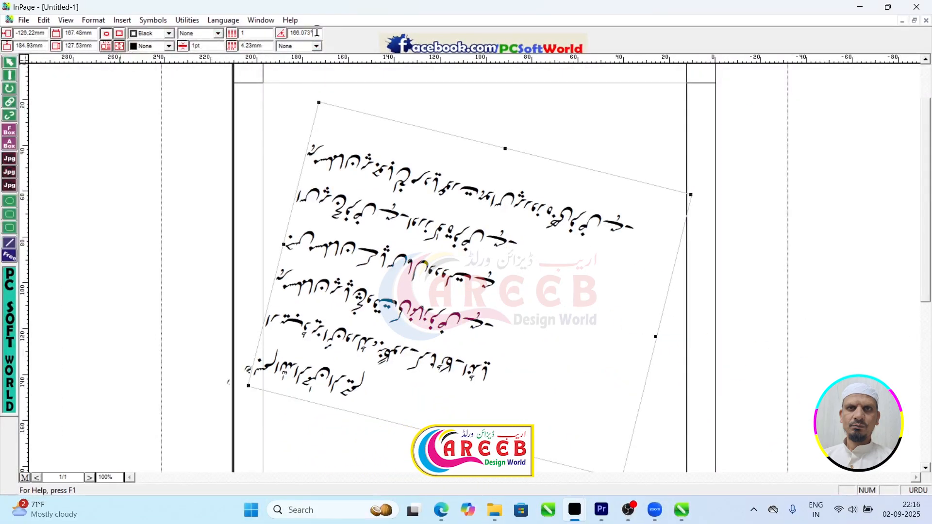
{"action": "left_click_drag", "start_coordinate": [314, 33], "coordinate": [277, 44]}
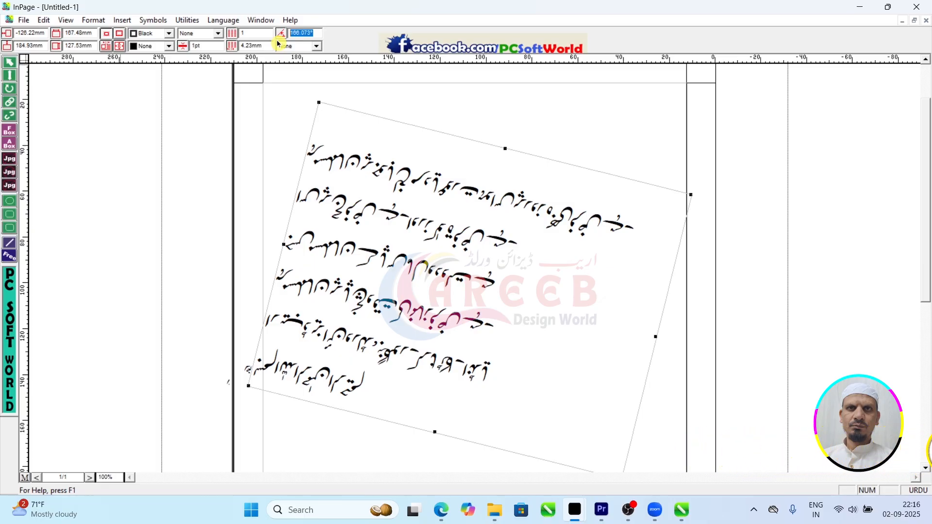
{"action": "key", "text": "Return"}
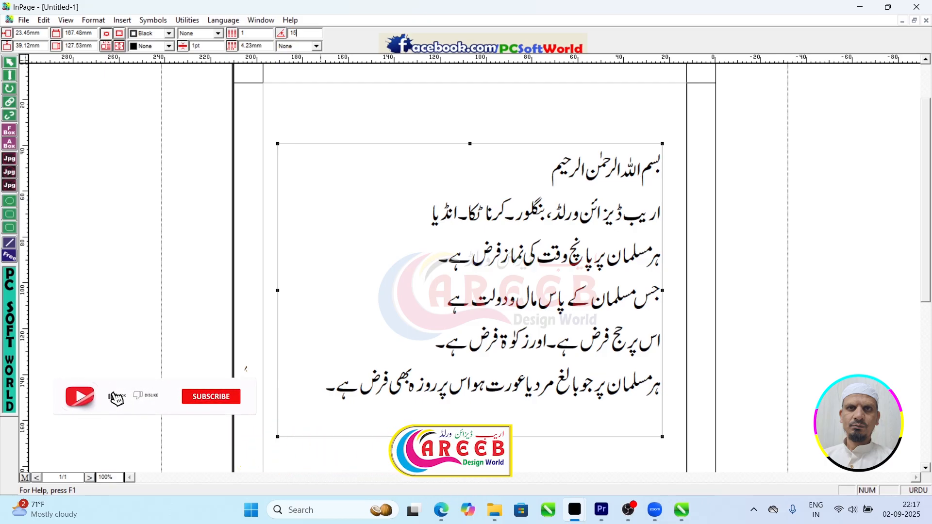
Step: Set the text box's rotation angle to 15° and then to 45°
{"action": "type", "text": "15"}
{"action": "key", "text": "Return"}
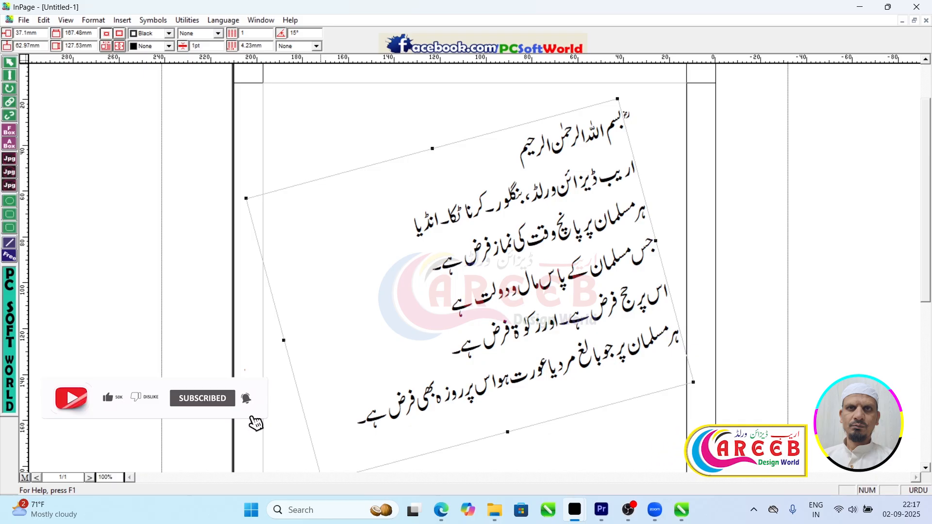
{"action": "left_click_drag", "start_coordinate": [304, 33], "coordinate": [259, 37]}
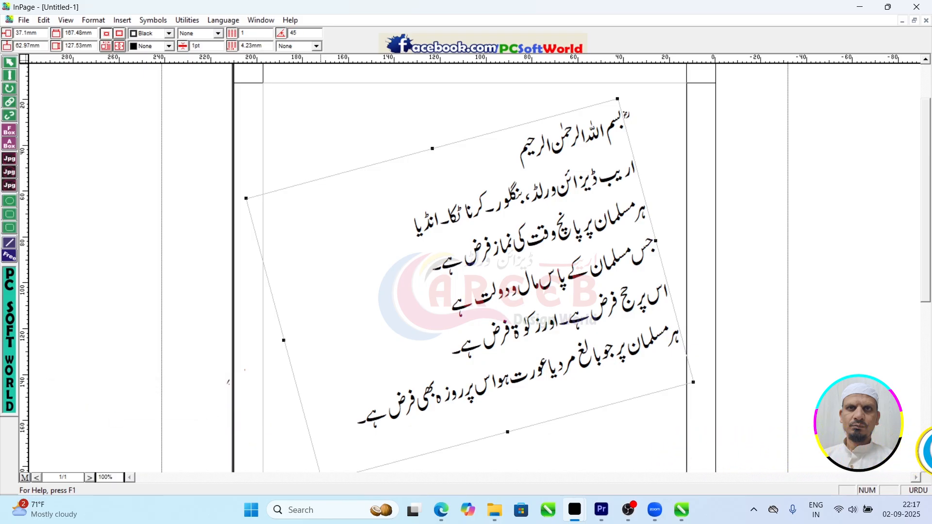
{"action": "key", "text": "Return"}
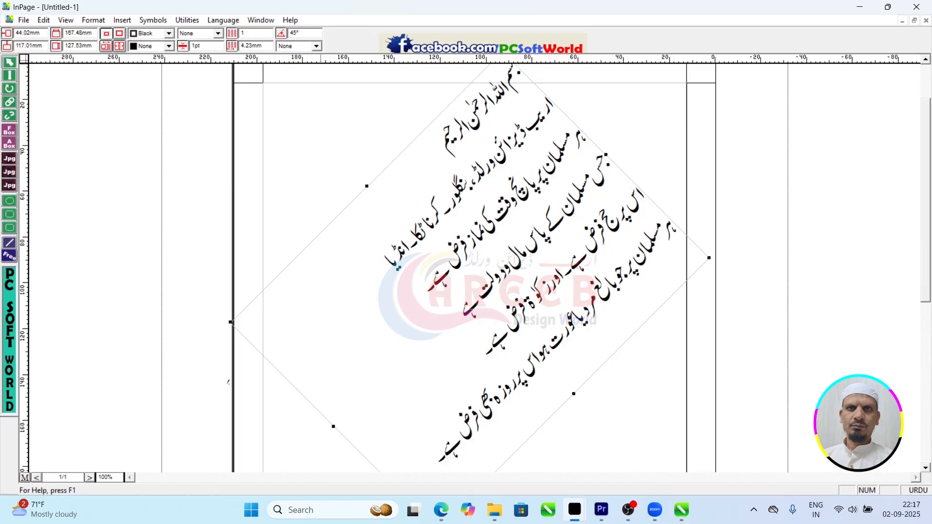
Step: Set the text box's rotation angle to 90° and move the box down toward the middle of the page
{"action": "key", "text": "ctrl+5"}
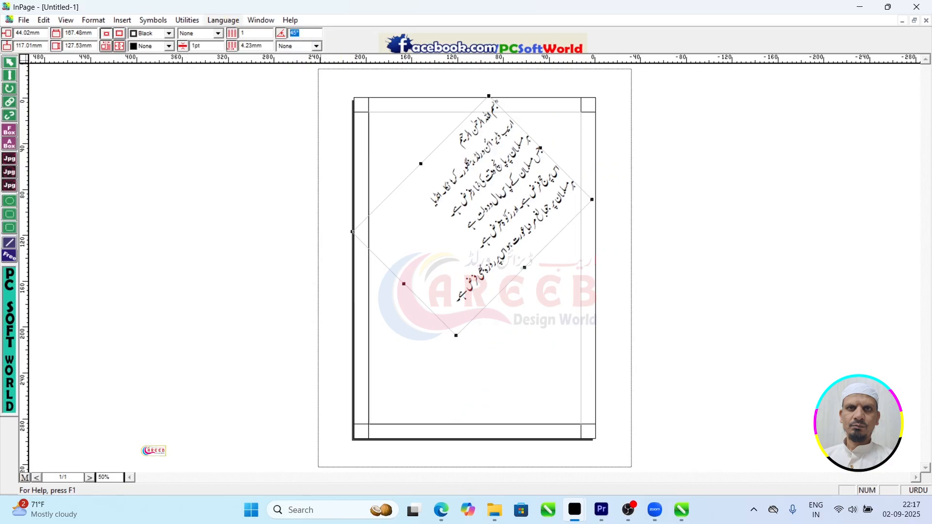
{"action": "key", "text": "Return"}
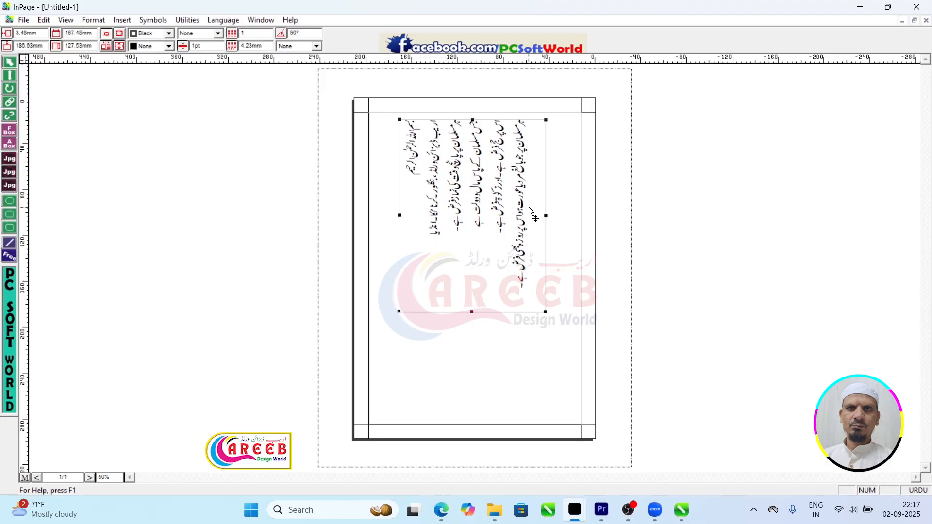
{"action": "left_click_drag", "start_coordinate": [530, 212], "coordinate": [528, 248]}
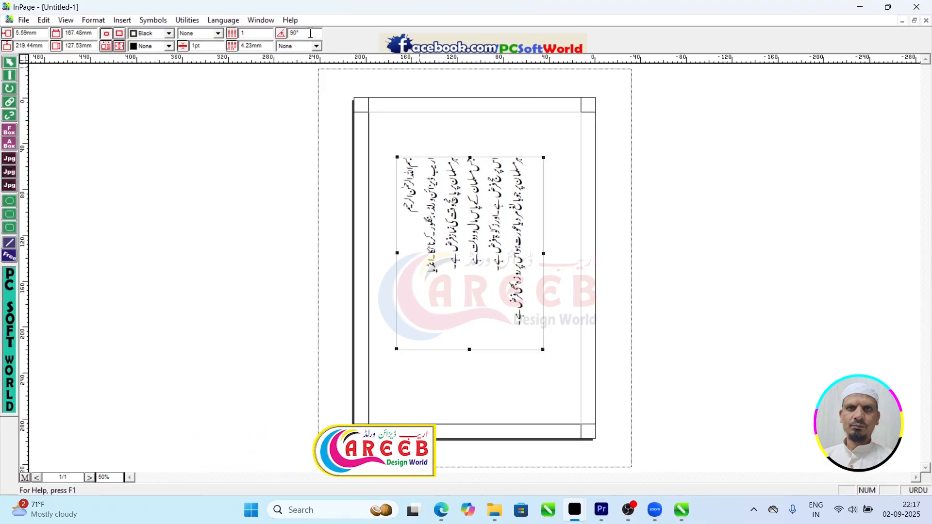
Step: Set the text box's rotation angle to 0° and move the box slightly up and to the right on the page
{"action": "left_click_drag", "start_coordinate": [311, 33], "coordinate": [290, 33]}
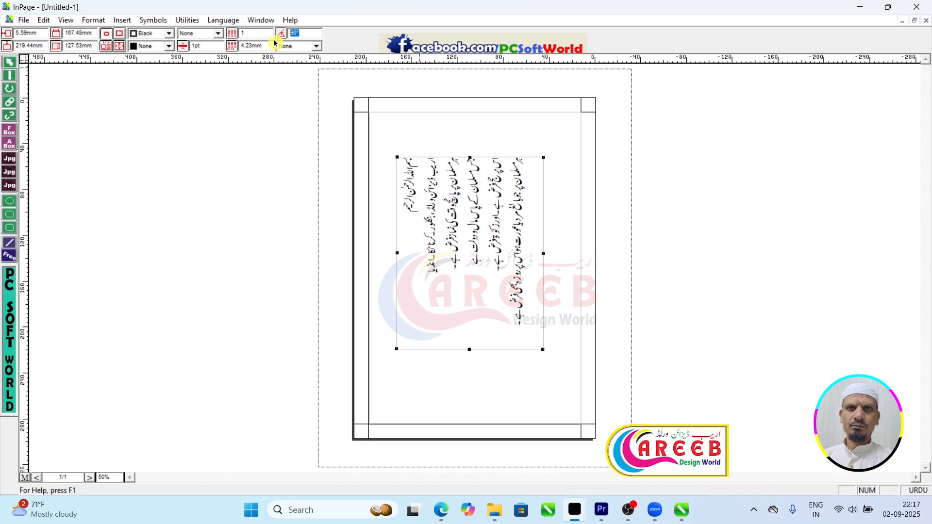
{"action": "type", "text": "0"}
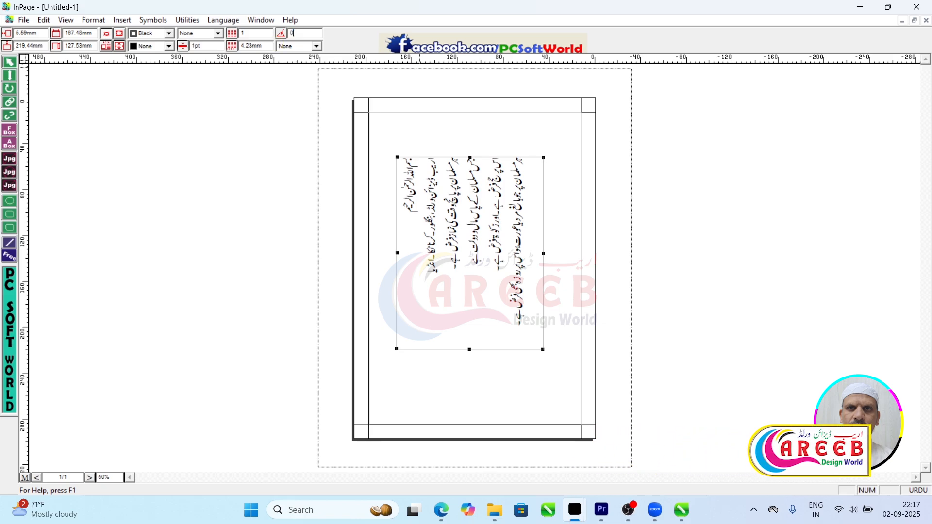
{"action": "key", "text": "Return"}
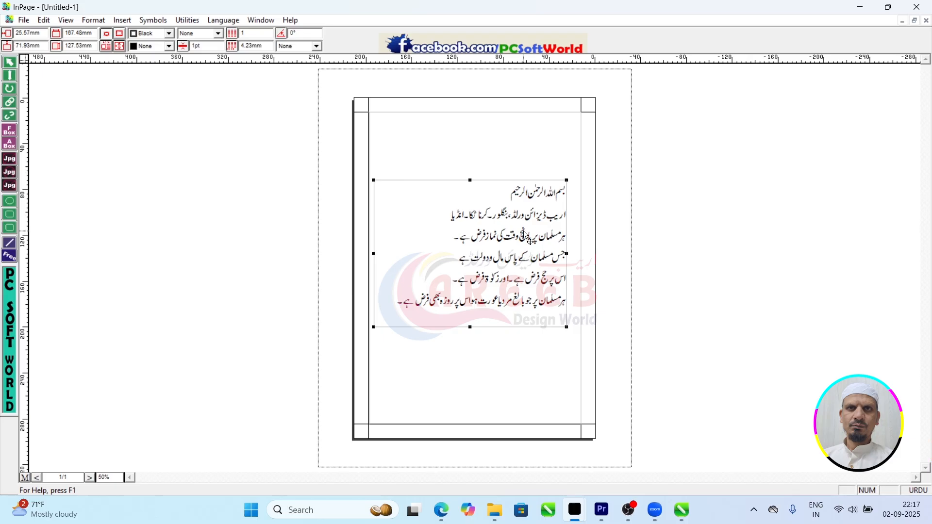
{"action": "left_click_drag", "start_coordinate": [523, 230], "coordinate": [527, 223]}
{"action": "key", "text": "ctrl+2"}
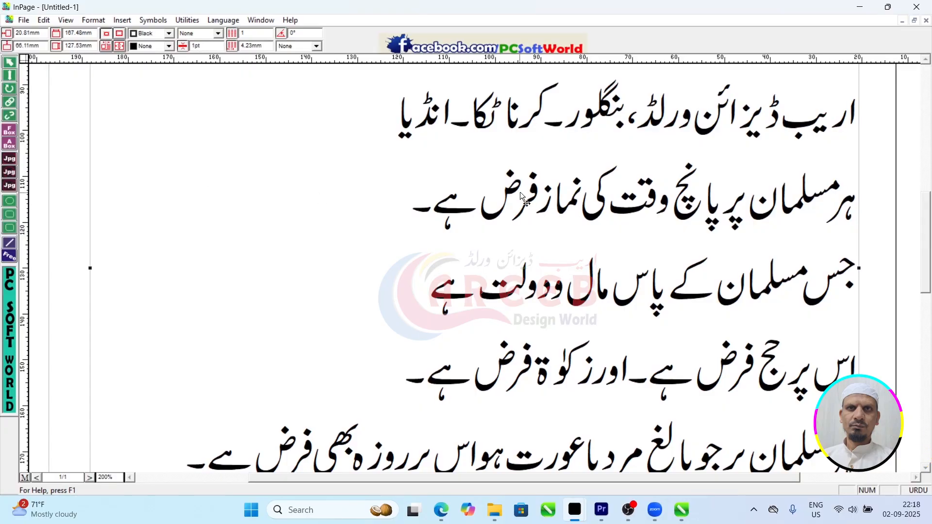
{"action": "key", "text": "ctrl+1"}
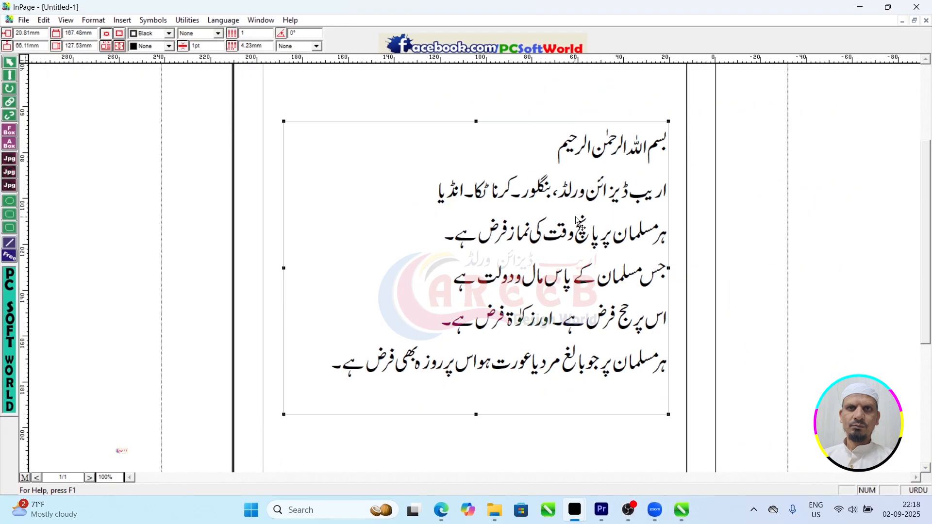